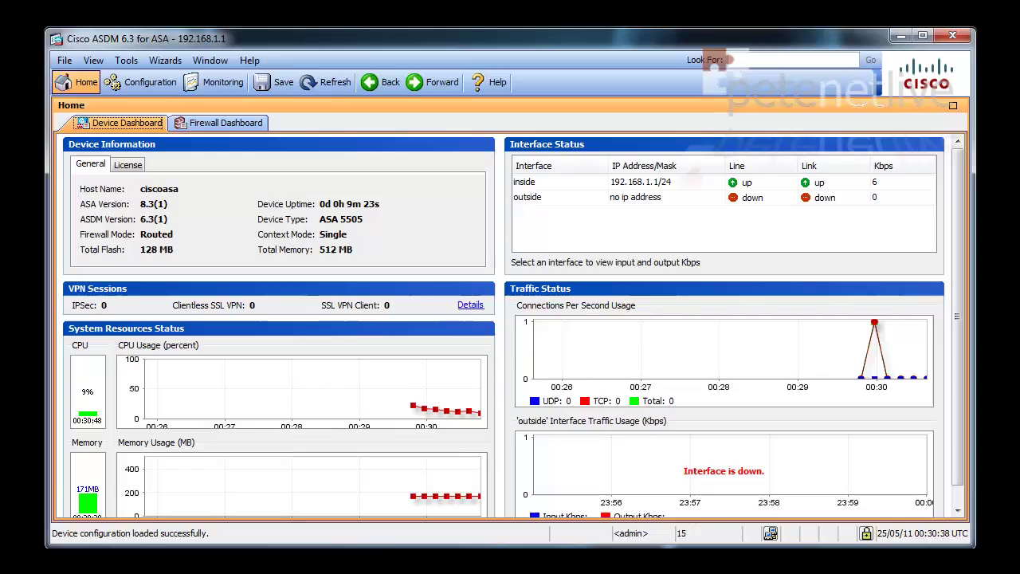
- Prepare a software upgrade from the local computer with image type ASA and the local file C:\TFTP_Root\asa841-k8.bin
left_click(127, 60)
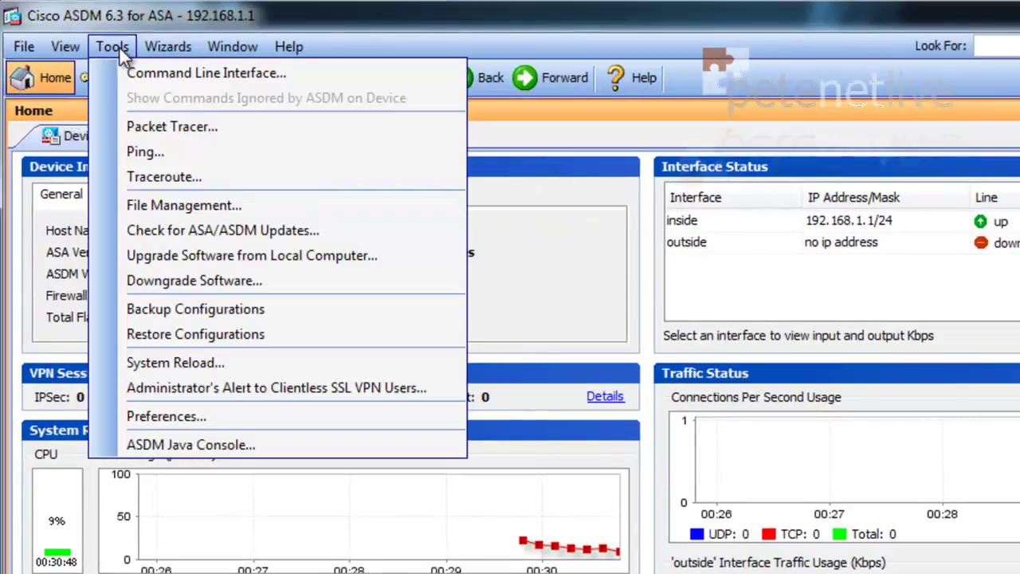
left_click(194, 255)
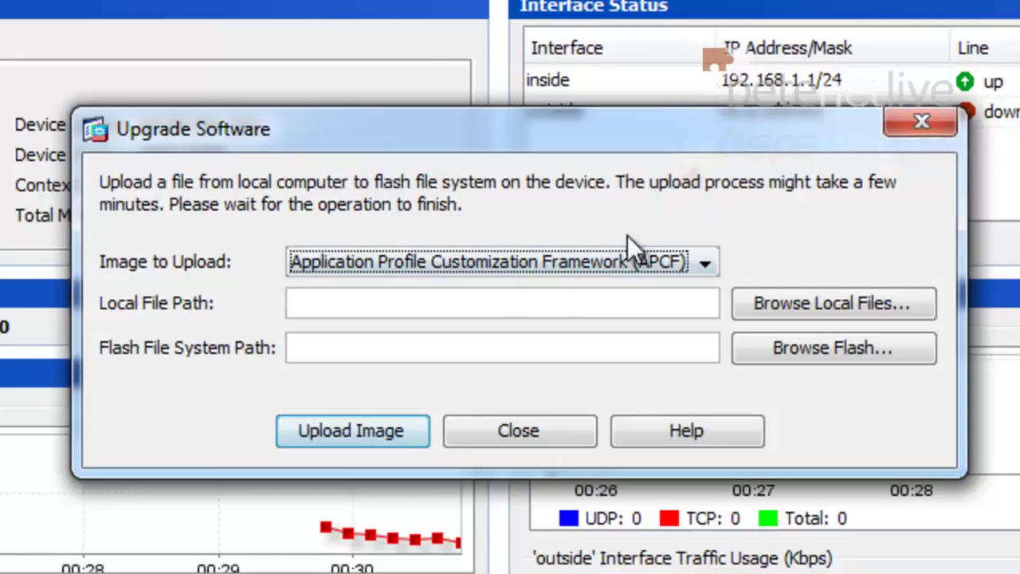
left_click(558, 260)
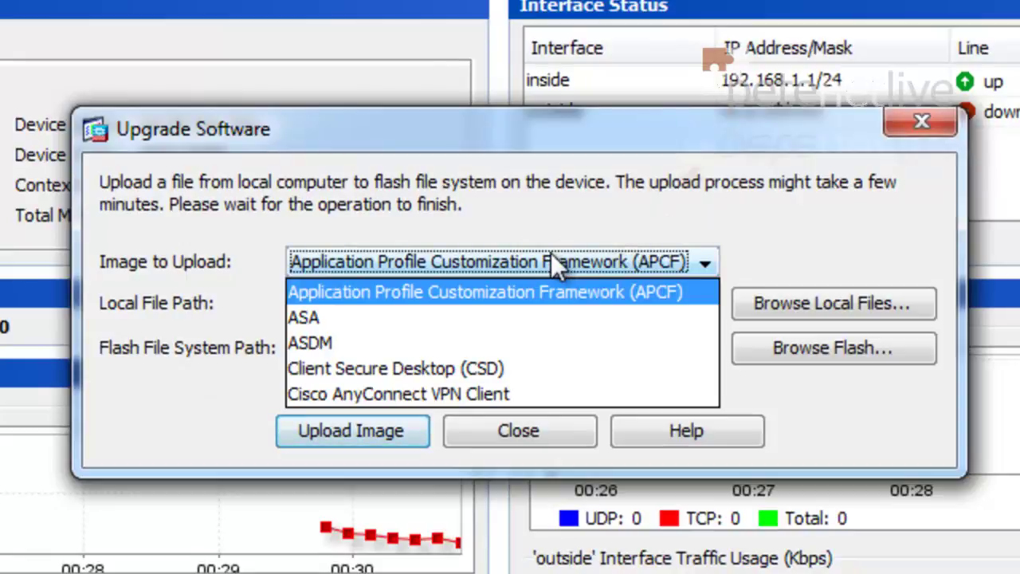
left_click(422, 319)
left_click(850, 306)
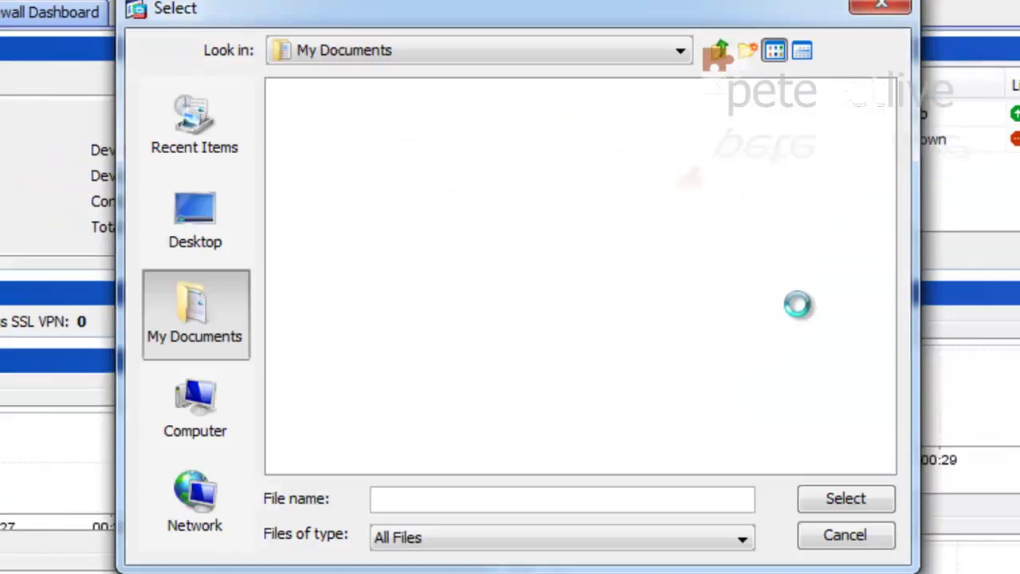
left_click(174, 436)
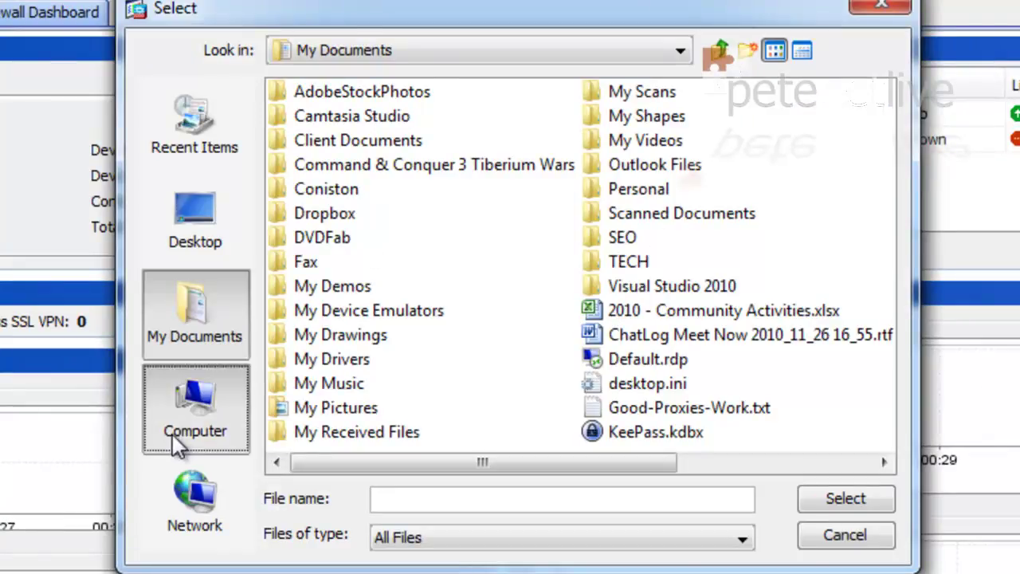
double_click(315, 92)
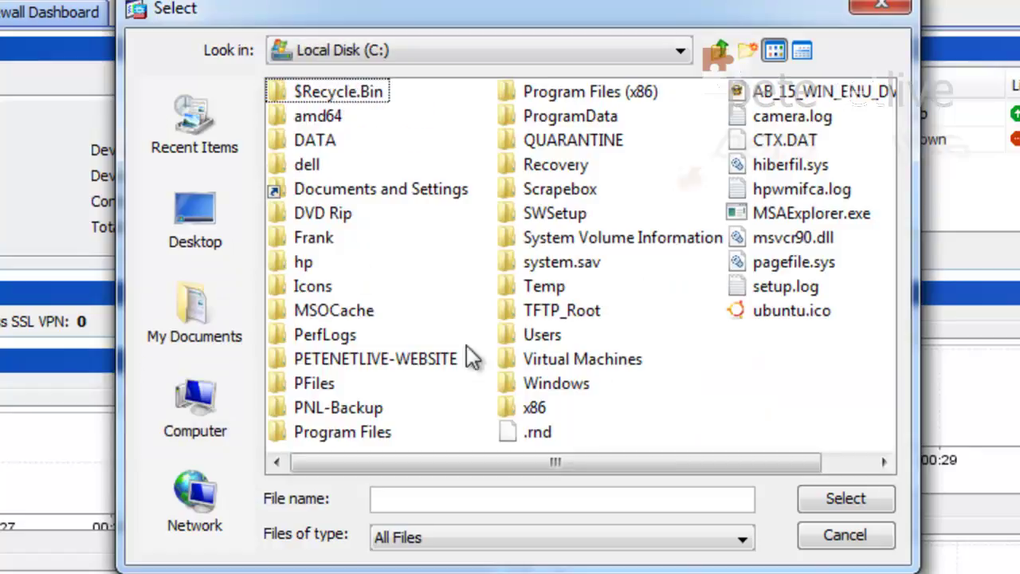
double_click(556, 310)
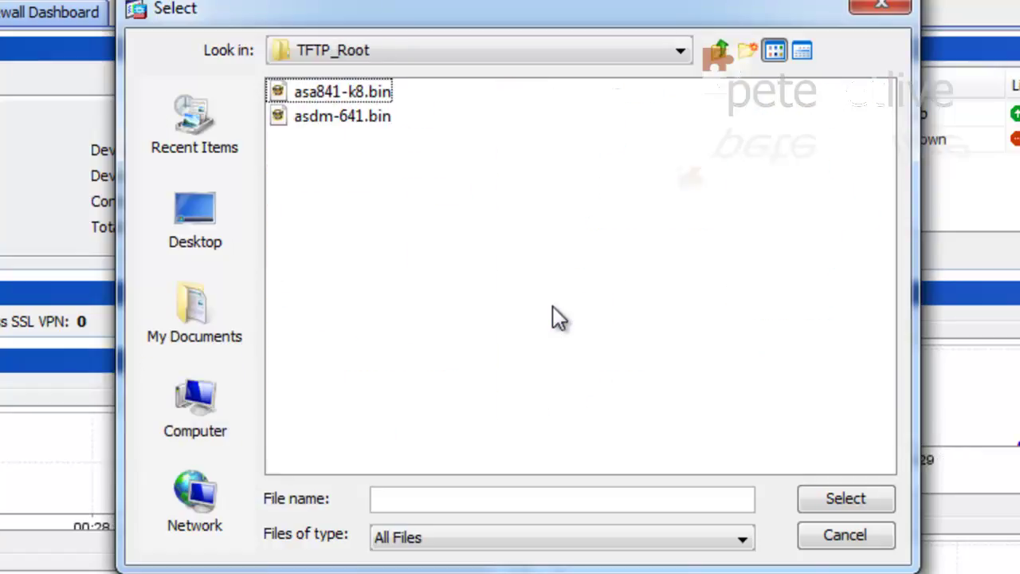
left_click(307, 94)
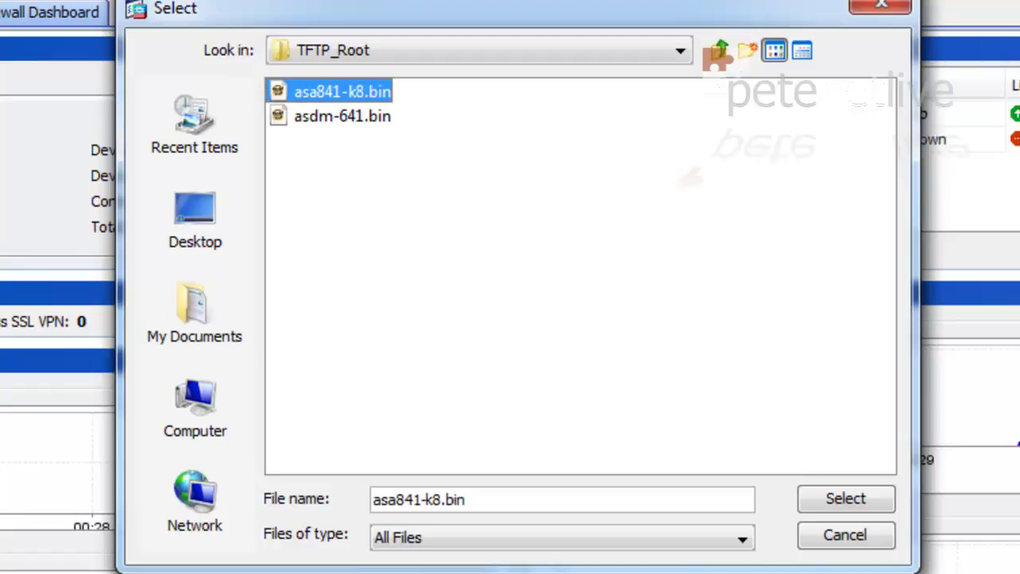
left_click(835, 505)
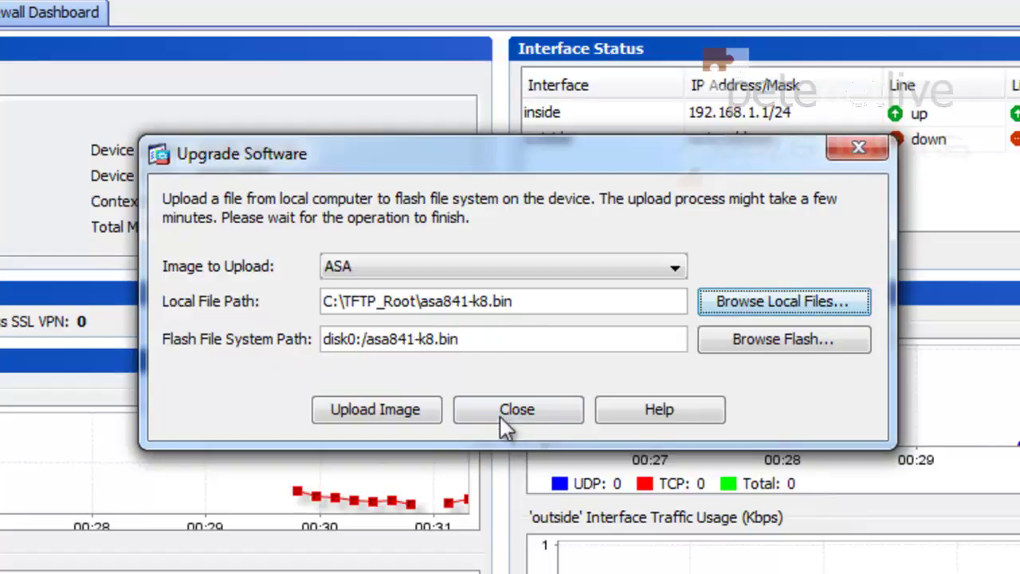
- Upload the ASA image to flash, set it as the boot image, and send the generated boot commands to the device
left_click(383, 409)
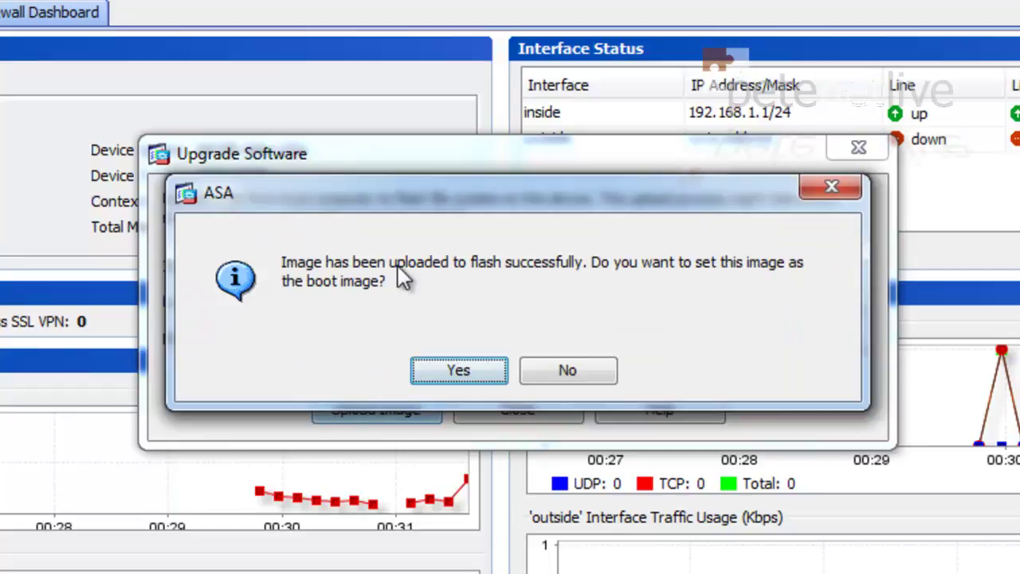
left_click(449, 366)
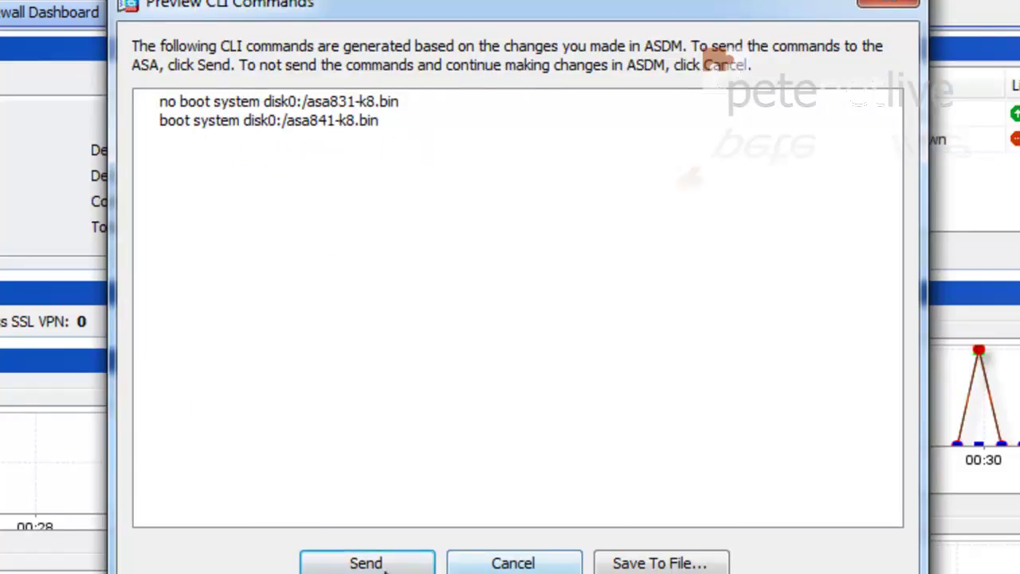
left_click(375, 562)
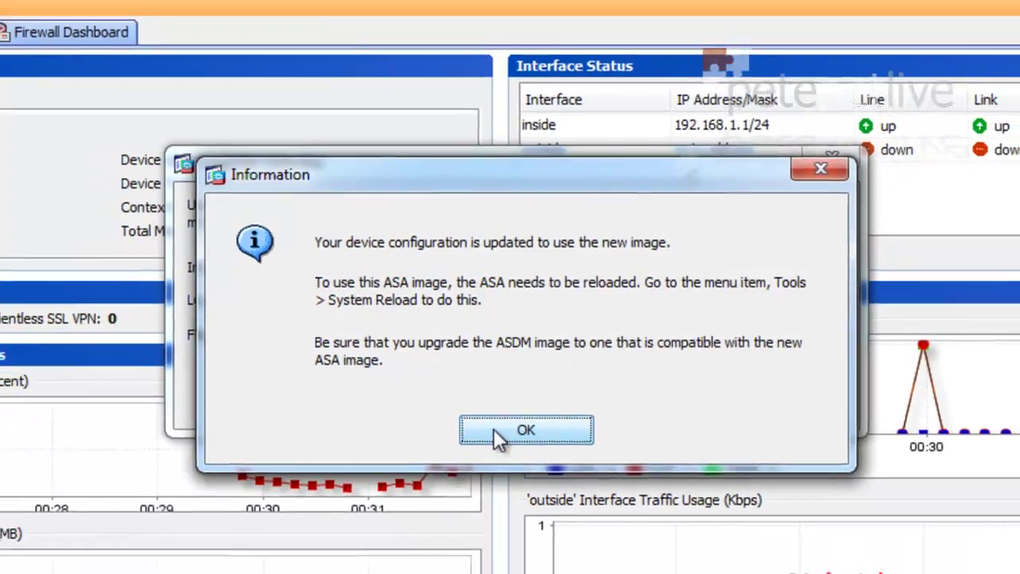
left_click(490, 437)
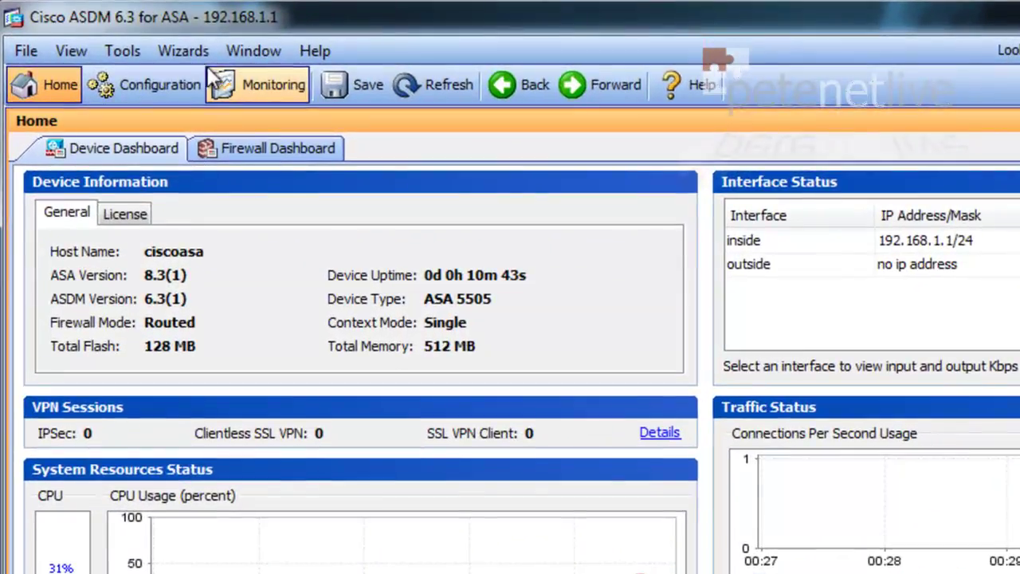
- Prepare another upgrade from the local computer with image type ASDM and the file asdm-641.bin from TFTP_Root
left_click(128, 58)
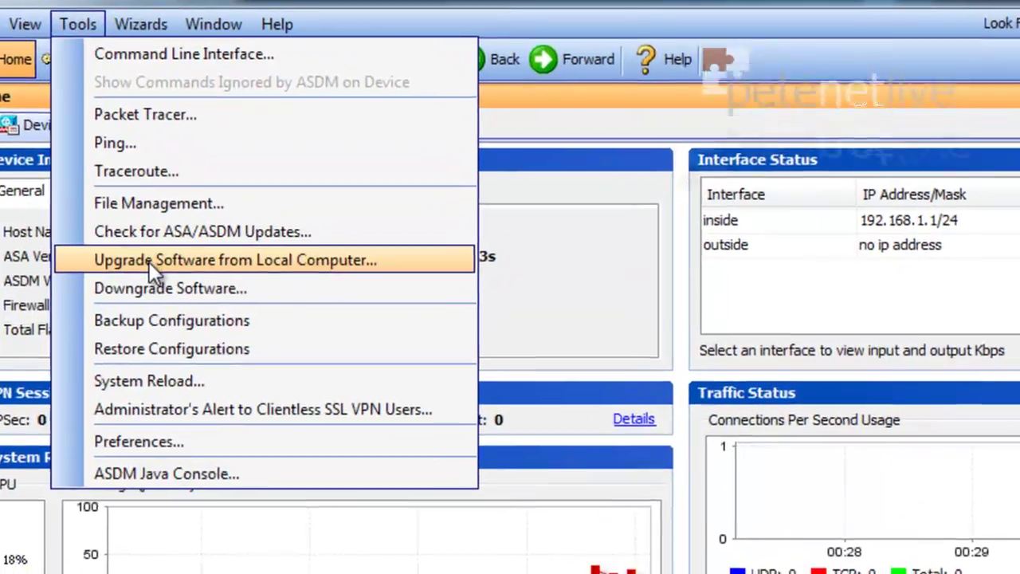
left_click(192, 279)
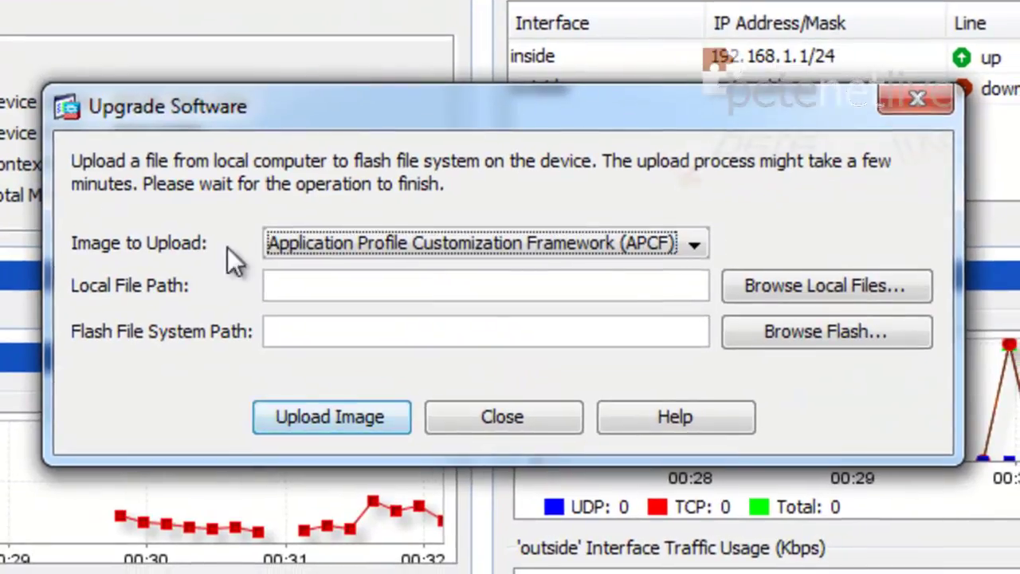
left_click(546, 263)
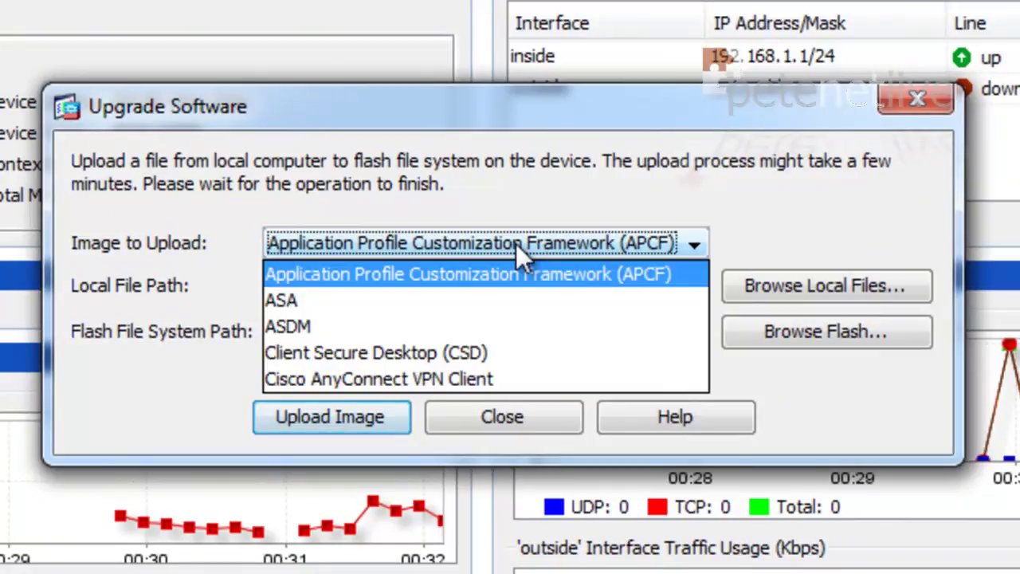
left_click(341, 327)
left_click(805, 284)
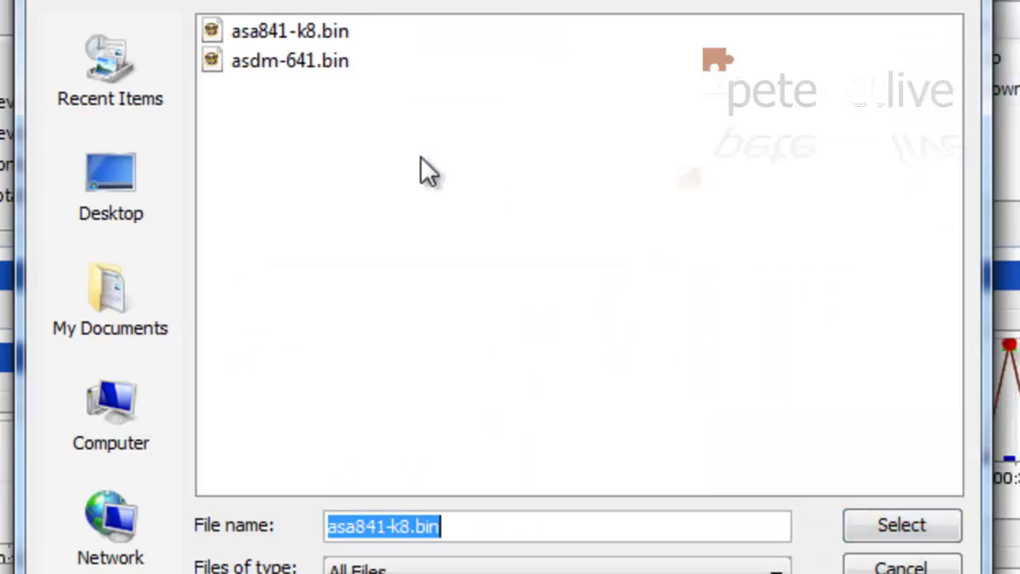
left_click(259, 63)
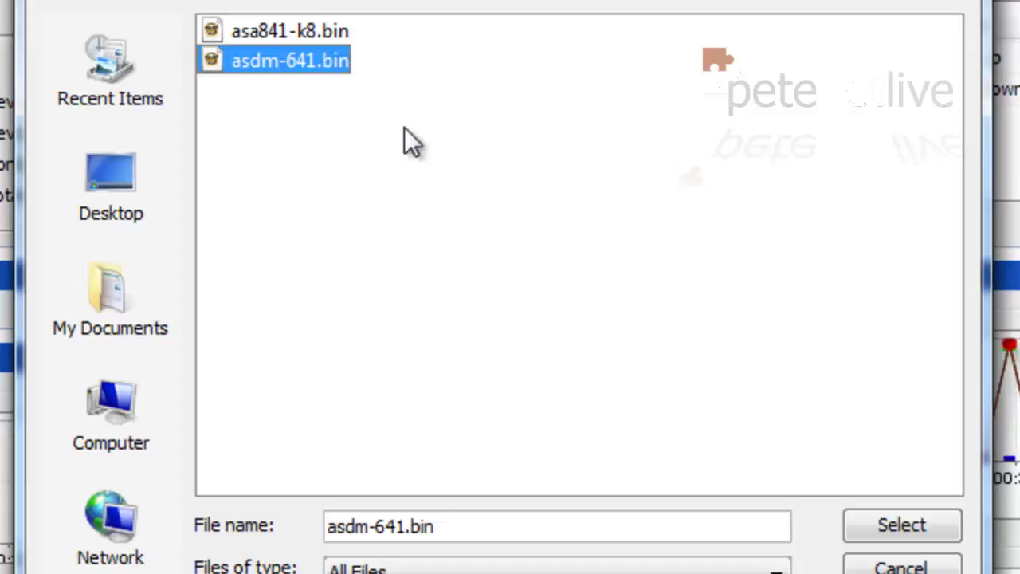
left_click(912, 528)
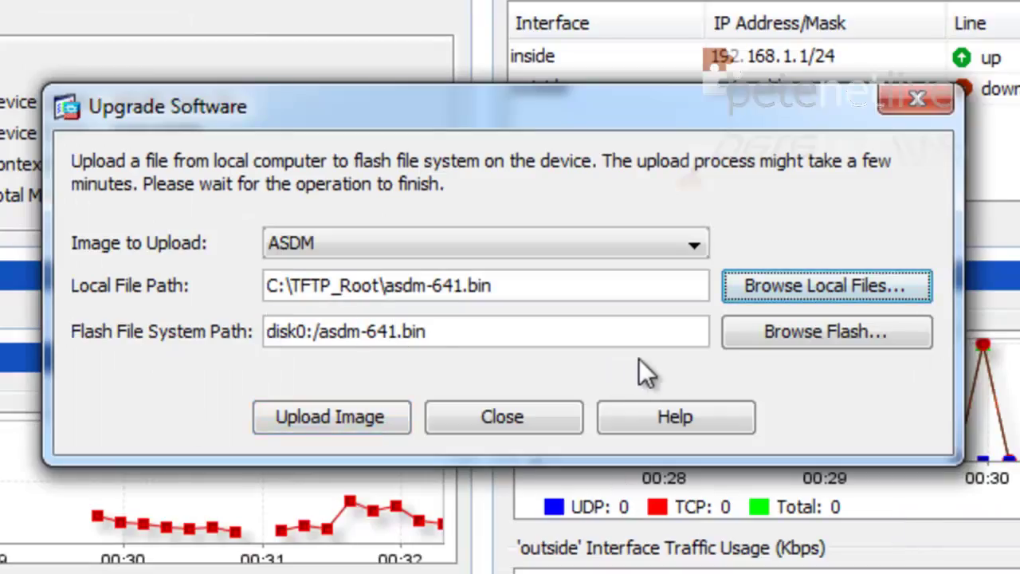
- Upload asdm-641.bin to flash, set it as the ASDM image, and send the generated command to the device
left_click(367, 415)
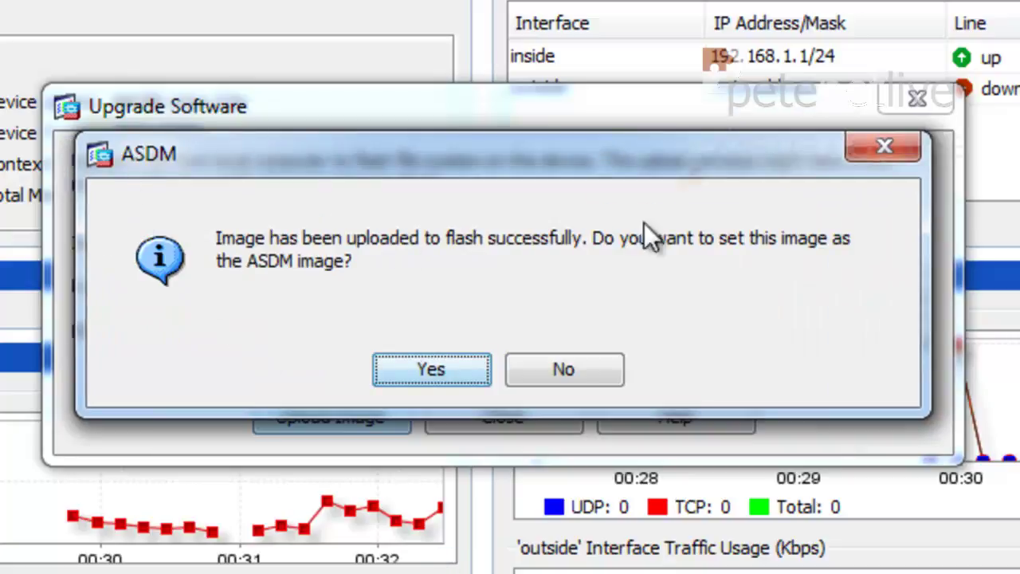
left_click(431, 373)
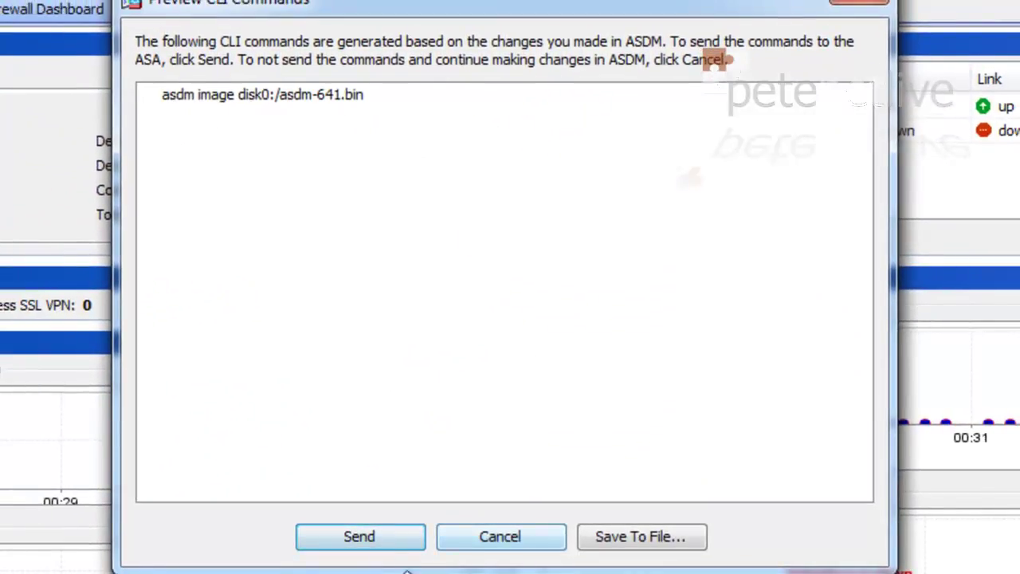
left_click(380, 537)
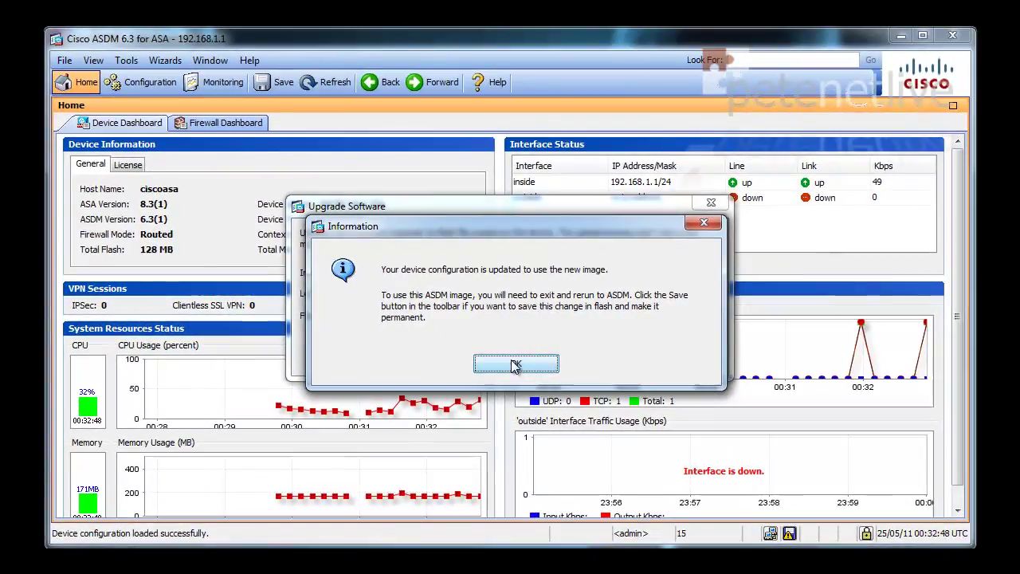
left_click(514, 365)
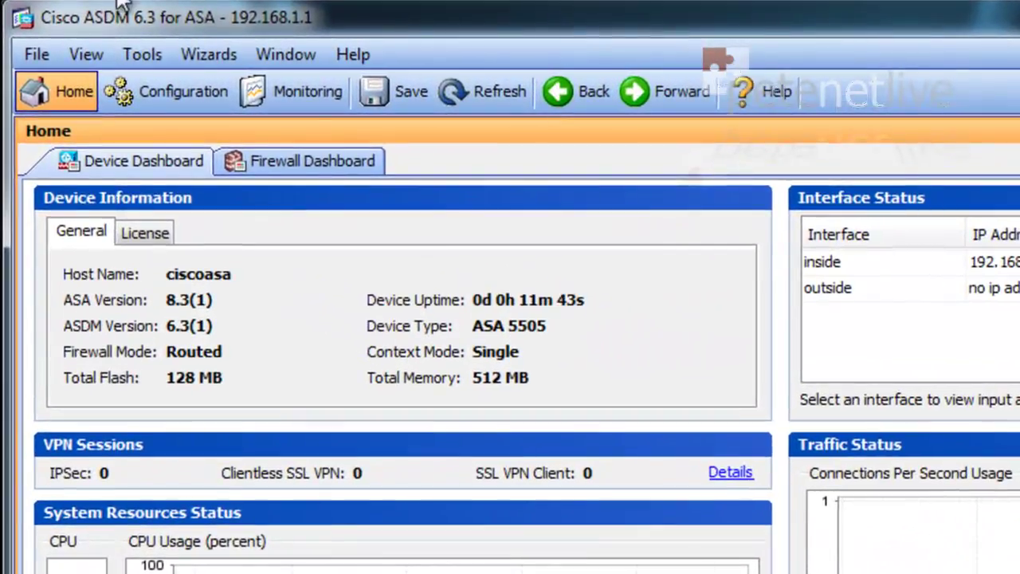
- Save the running configuration to flash by sending the write mem command
left_click(39, 52)
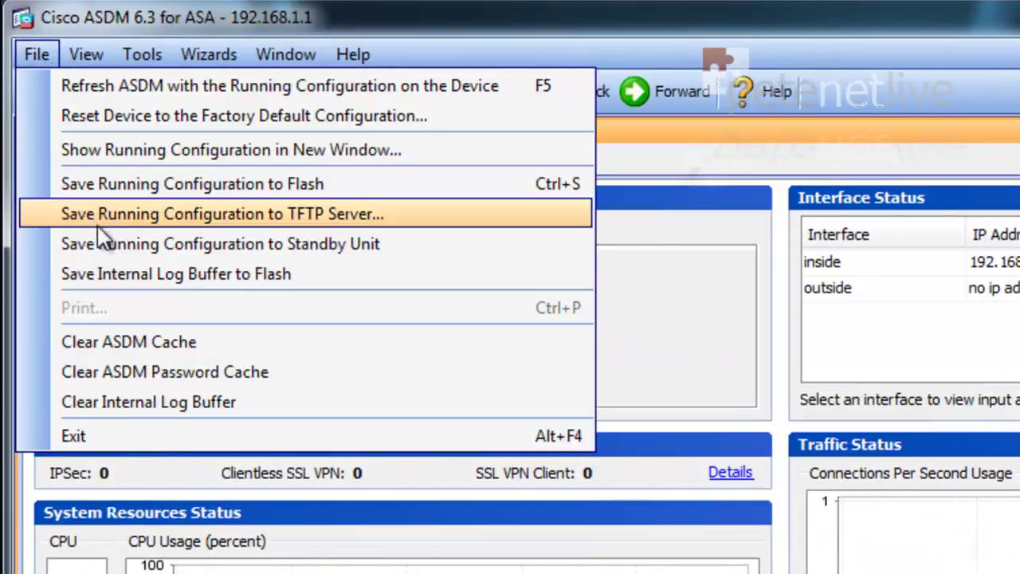
left_click(99, 184)
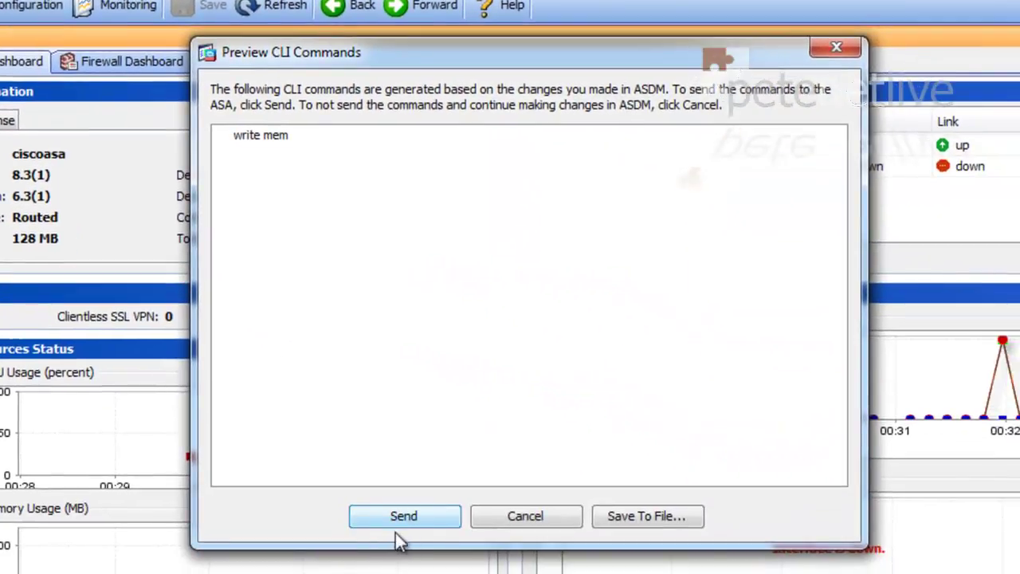
left_click(408, 519)
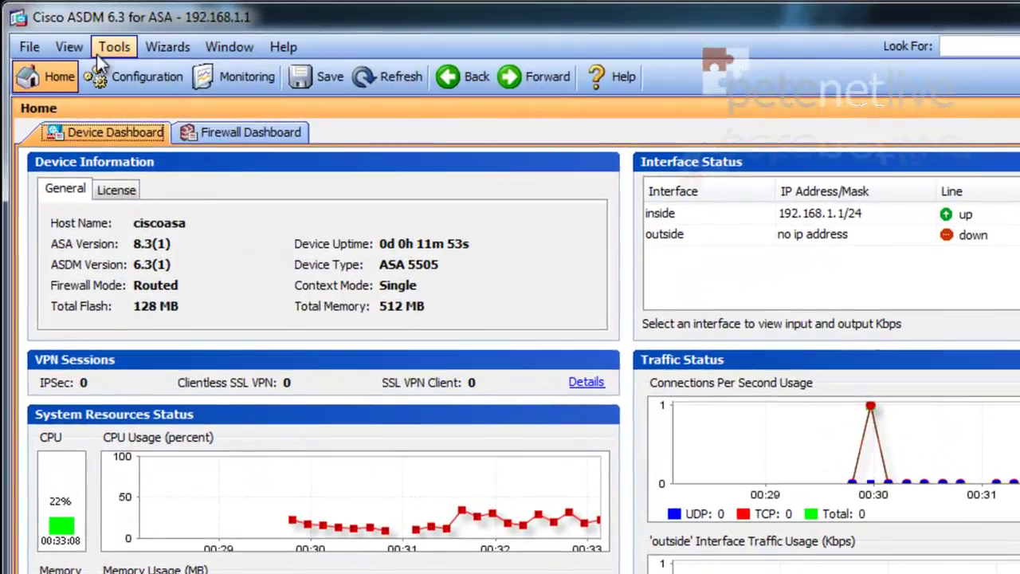
- Reload the ASA now, saving the running configuration at the time of reload, and exit ASDM
left_click(107, 49)
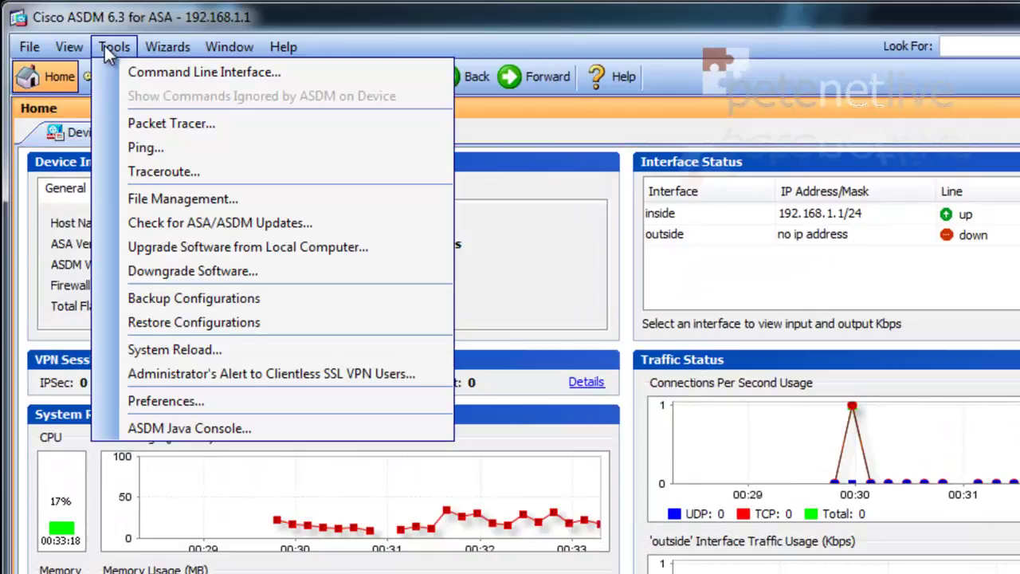
left_click(166, 349)
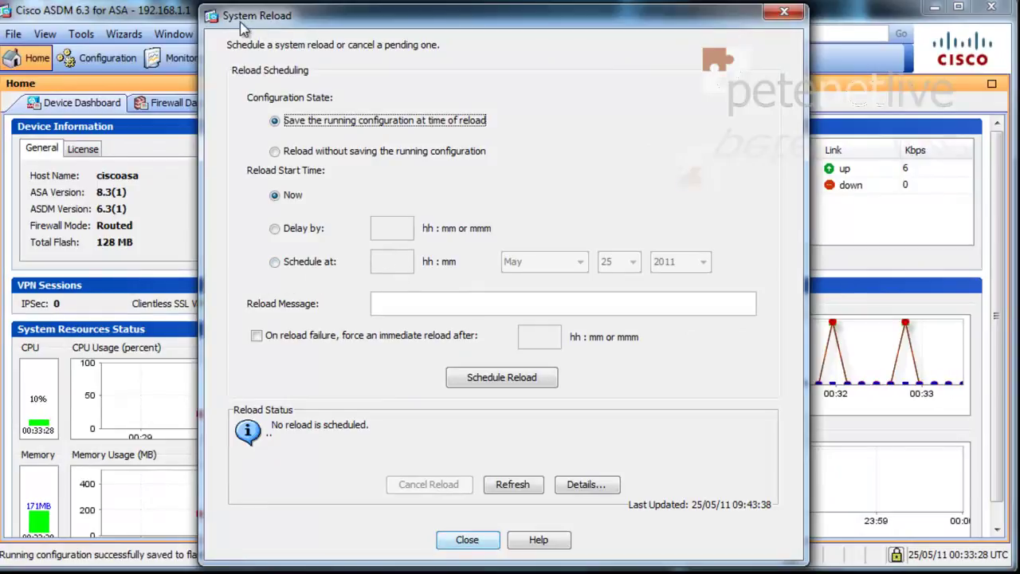
left_click(502, 380)
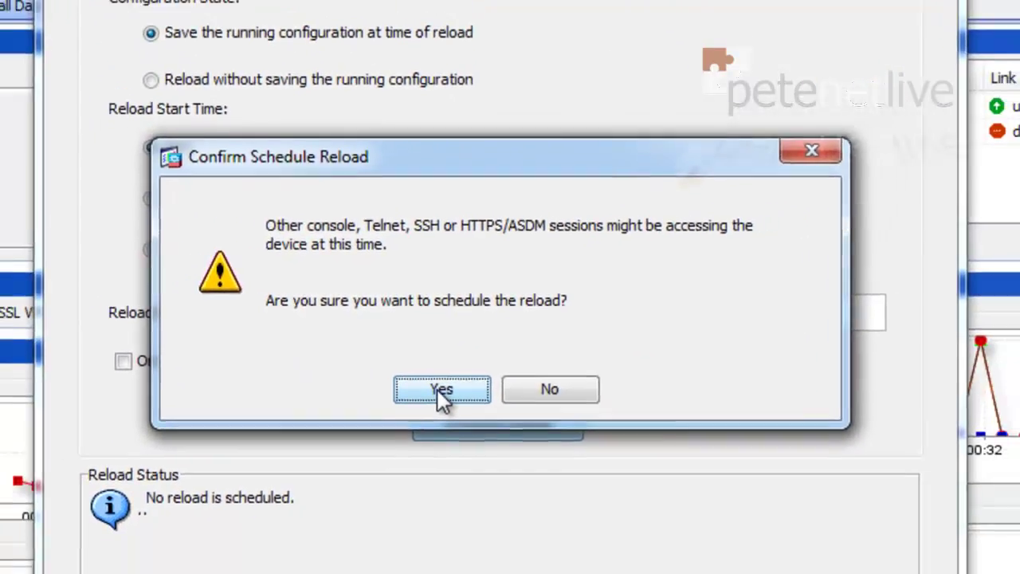
left_click(427, 411)
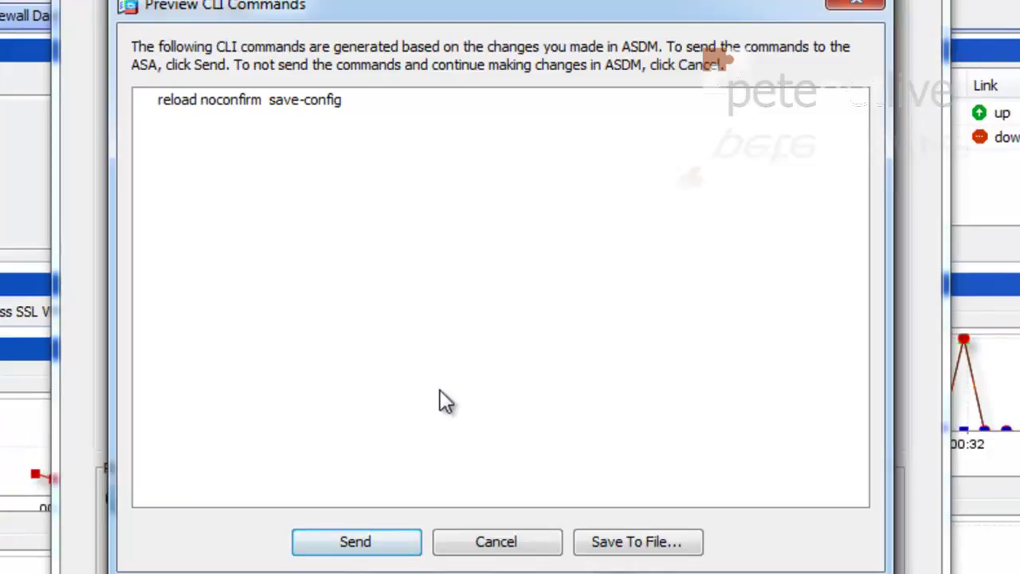
left_click(367, 541)
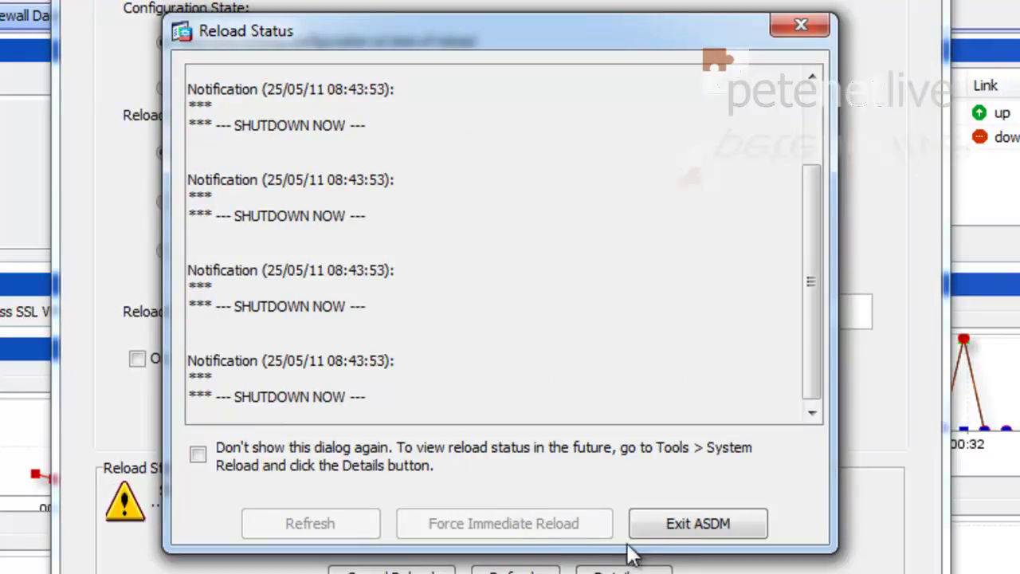
left_click(681, 530)
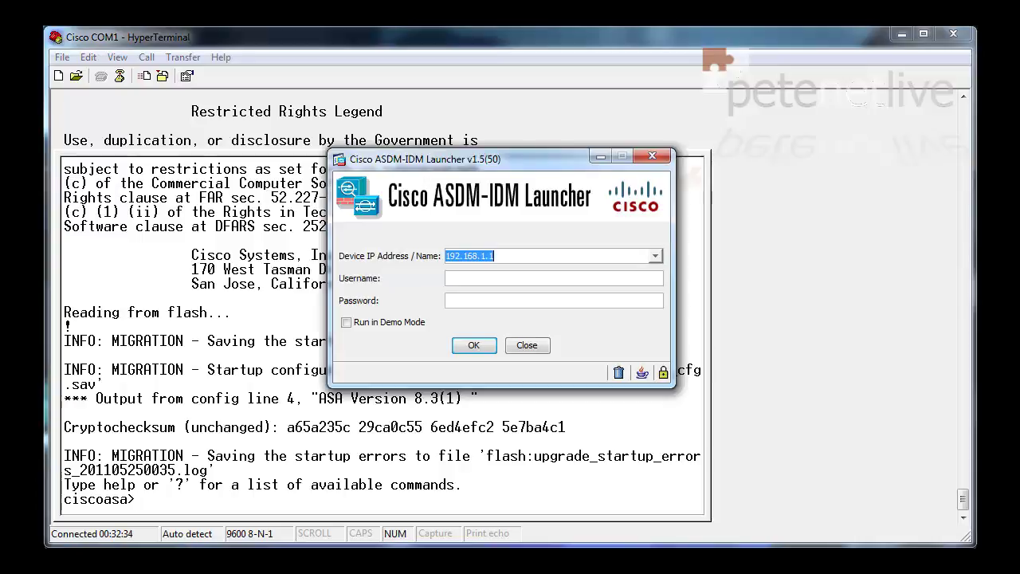
- Reconnect to the device at 192.168.1.1 with the ASDM-IDM Launcher, always trusting content from its certificate's publisher
left_click(470, 348)
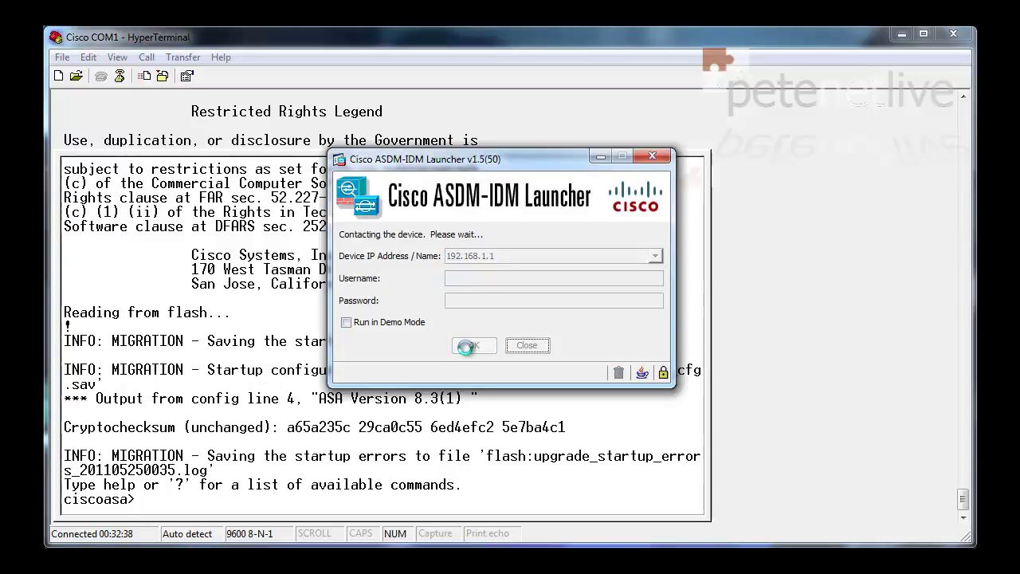
left_click(336, 309)
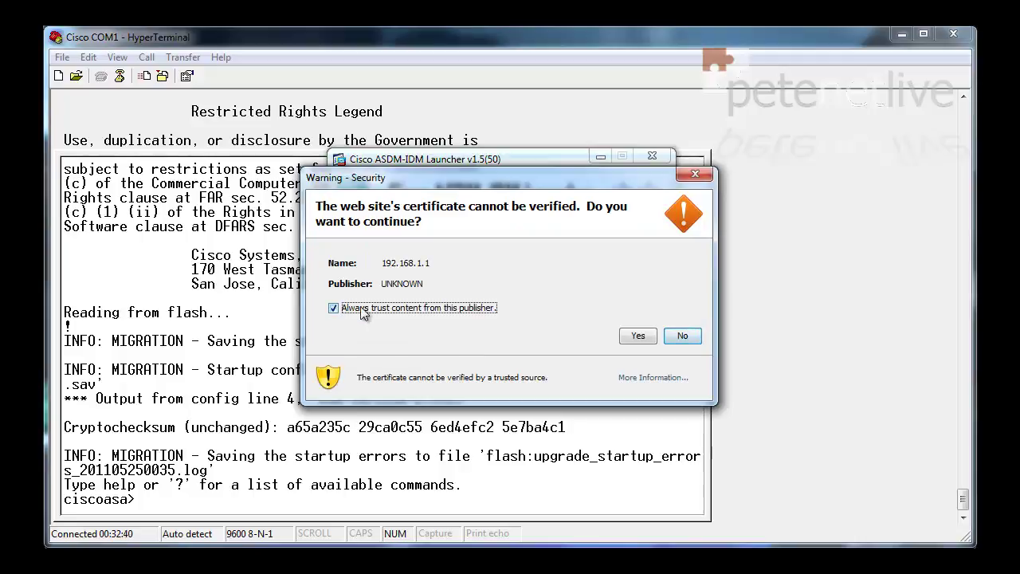
left_click(639, 336)
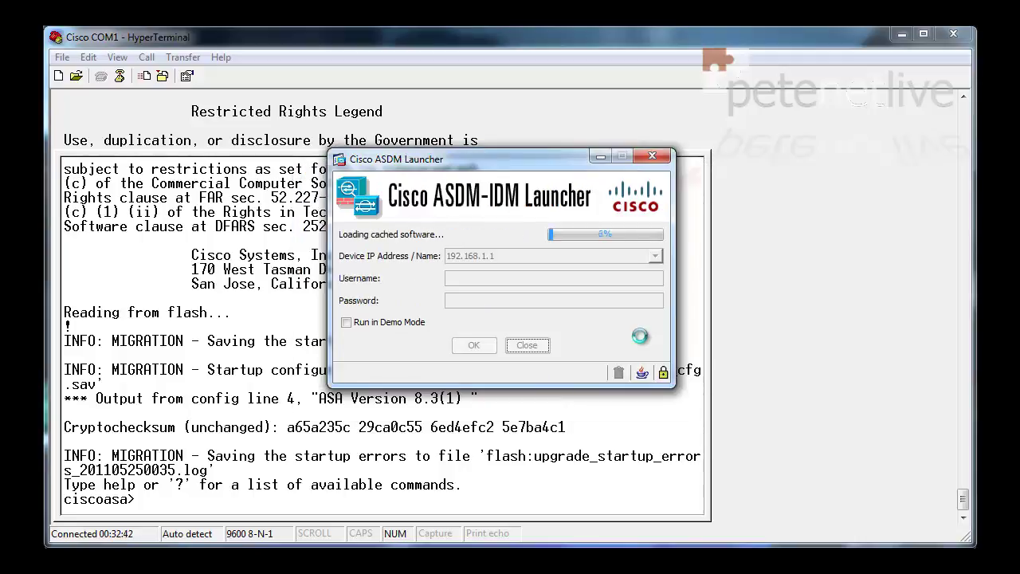